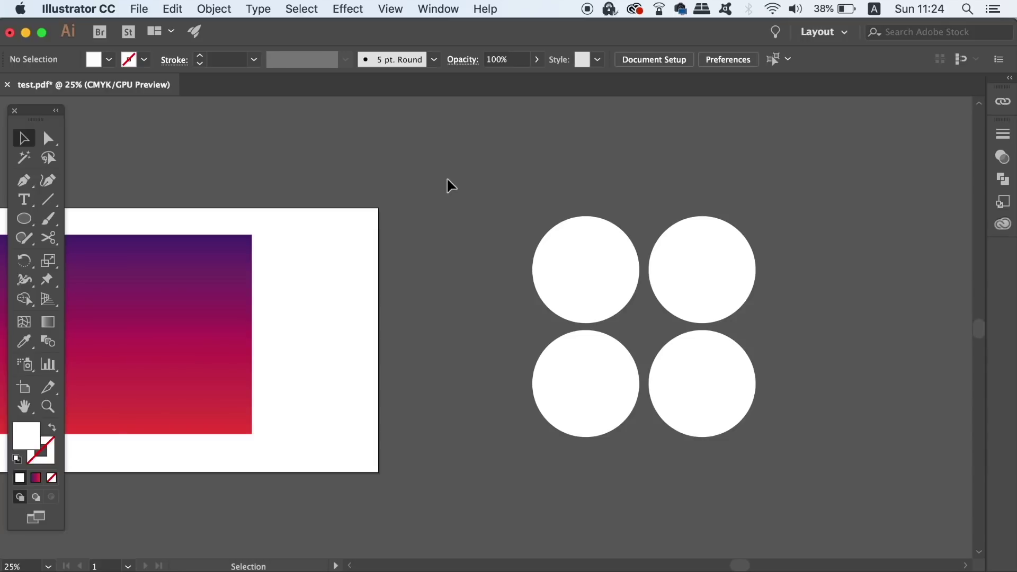
# Select the four white circles and make them one compound path from the Object menu
pyautogui.click(675, 376)
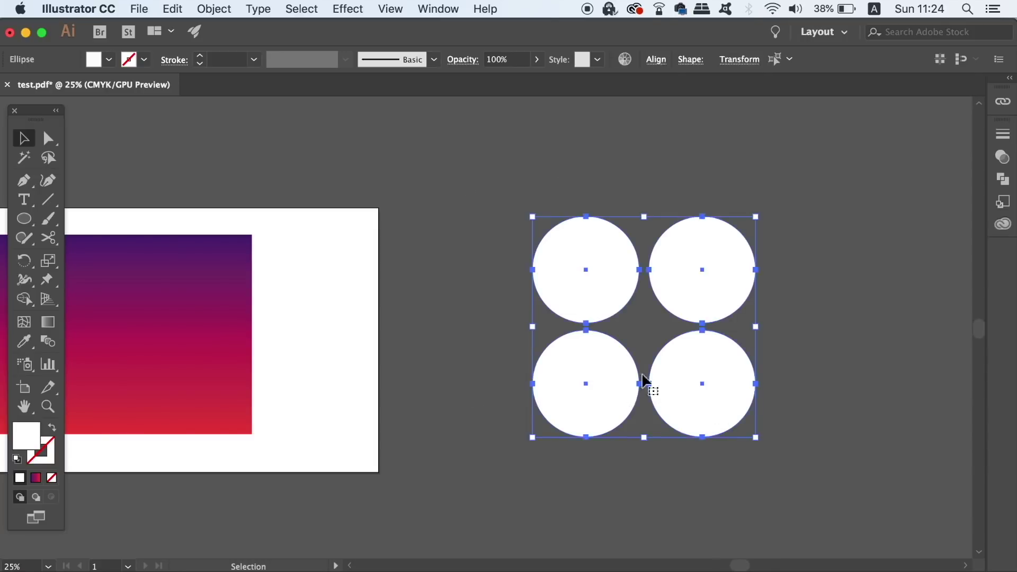
pyautogui.click(200, 5)
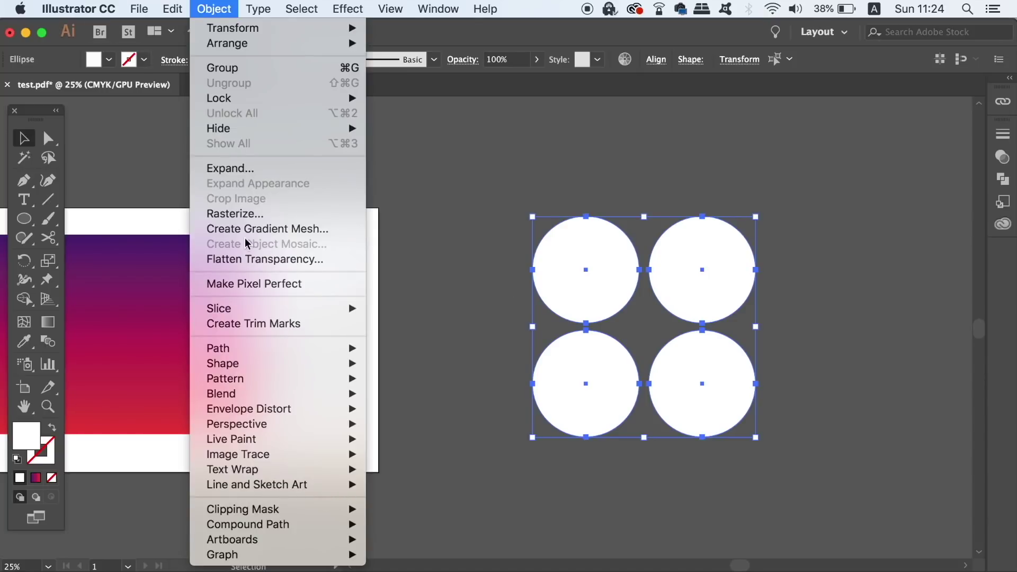
pyautogui.moveTo(294, 525)
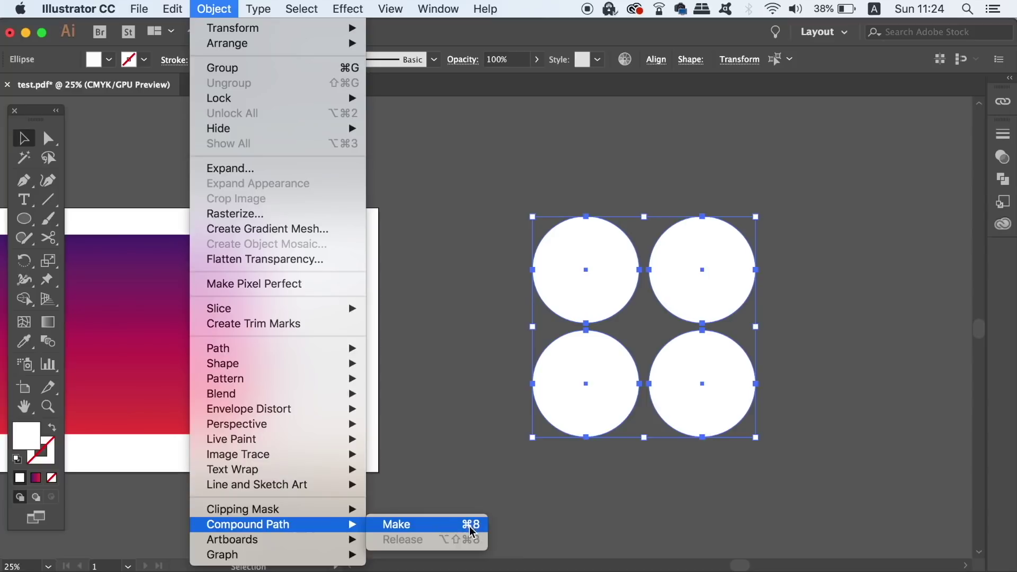
pyautogui.click(445, 527)
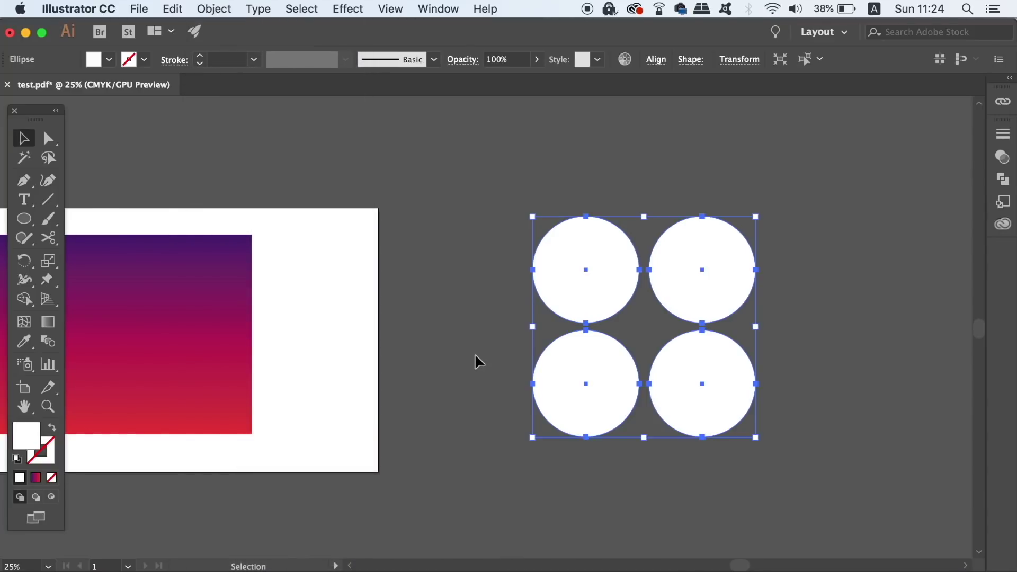
# Eyedrop the rectangle's purple-to-red gradient onto the circles, then drag the lower-left circle out right
pyautogui.press('i')
pyautogui.click(195, 298)
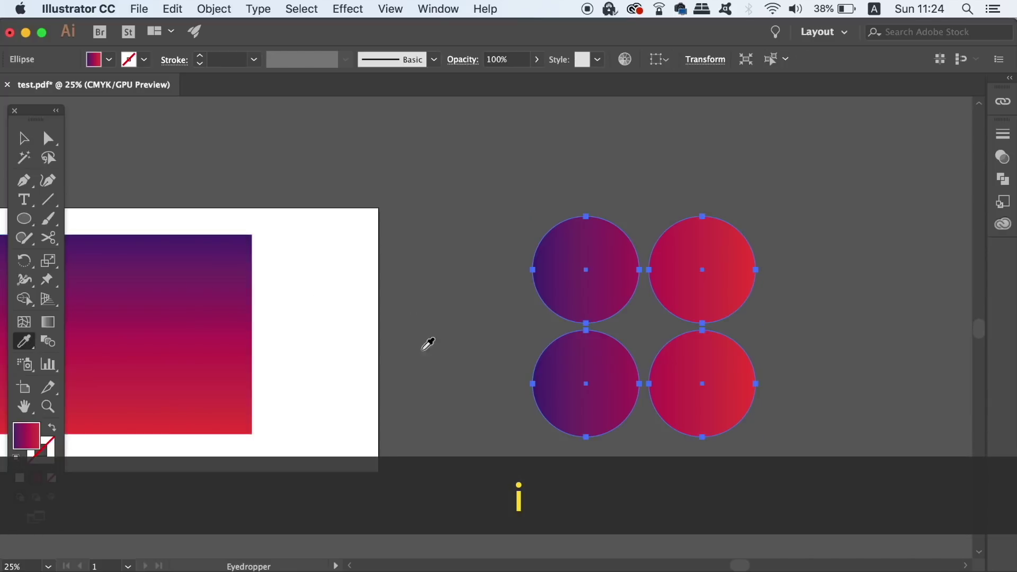
pyautogui.press('a')
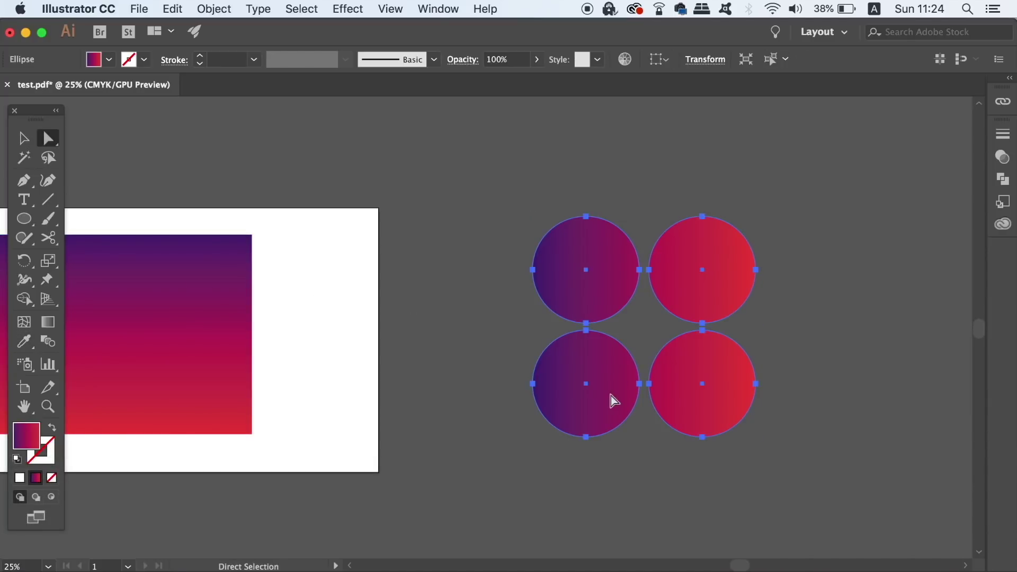
pyautogui.press('a')
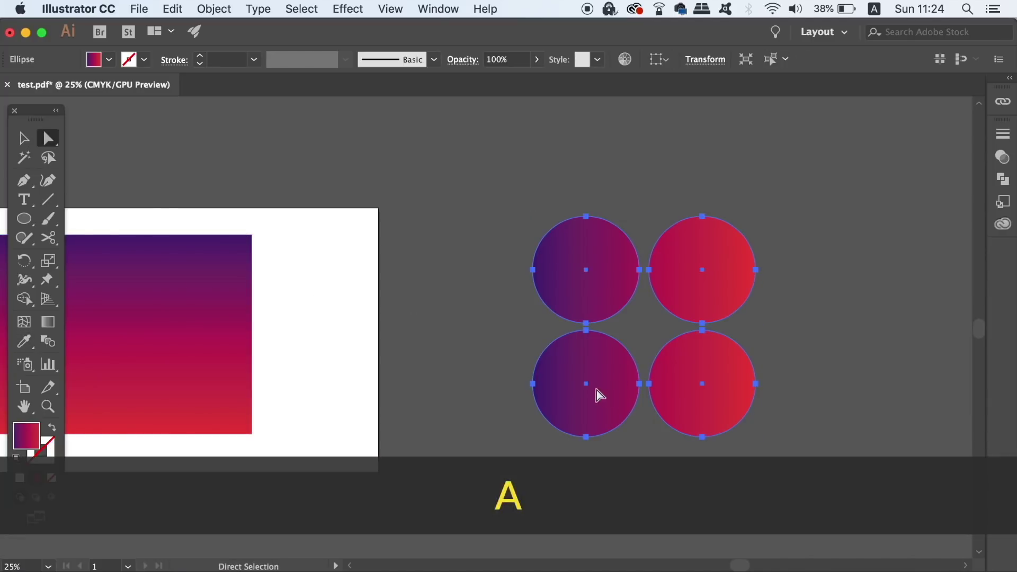
pyautogui.click(516, 387)
pyautogui.click(585, 385)
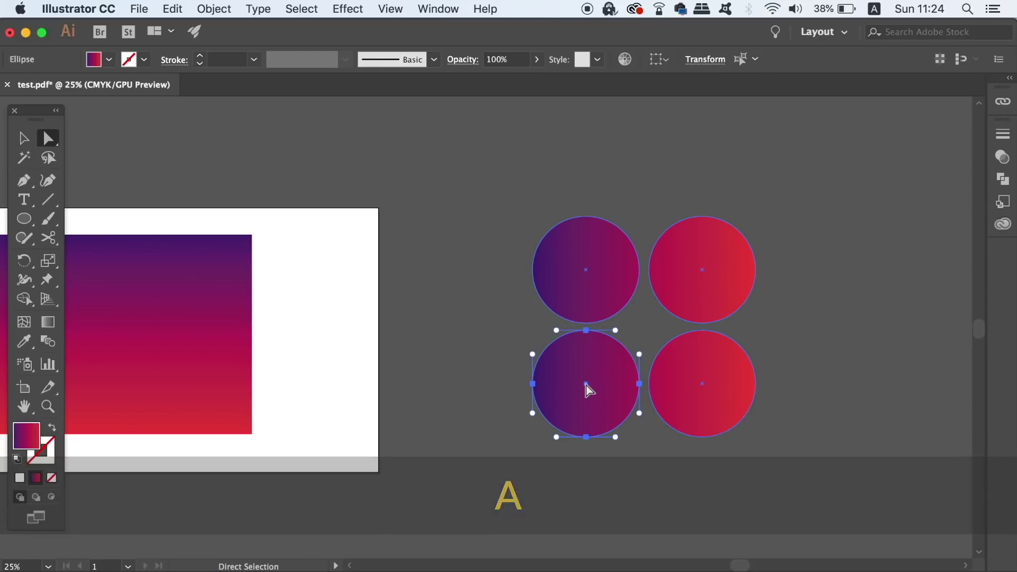
pyautogui.moveTo(586, 386); pyautogui.dragTo(814, 336)
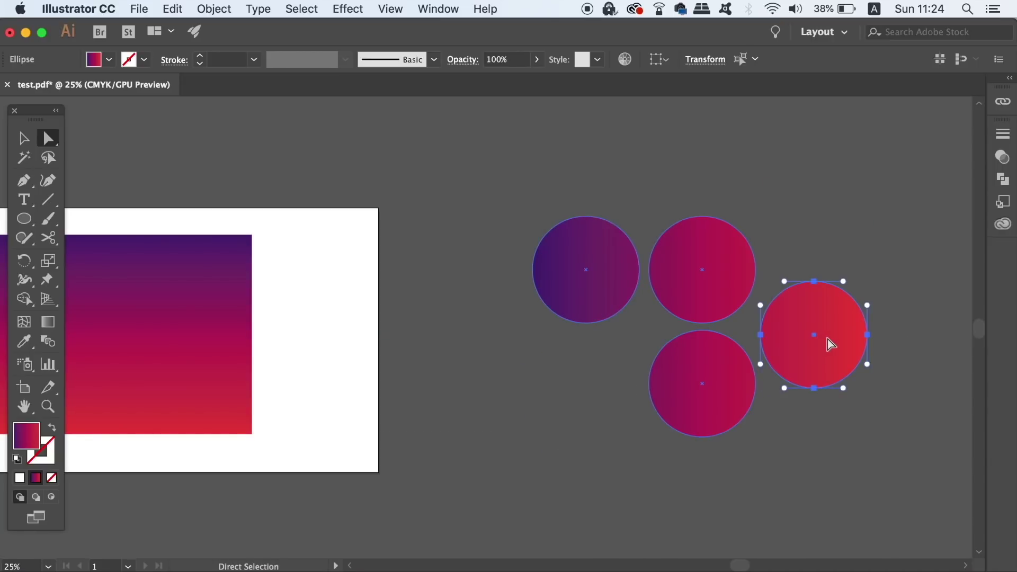
# In isolation mode, scale down the right red and left purple circles, tuck them inward, then exit
pyautogui.press('v')
pyautogui.doubleClick(835, 313)
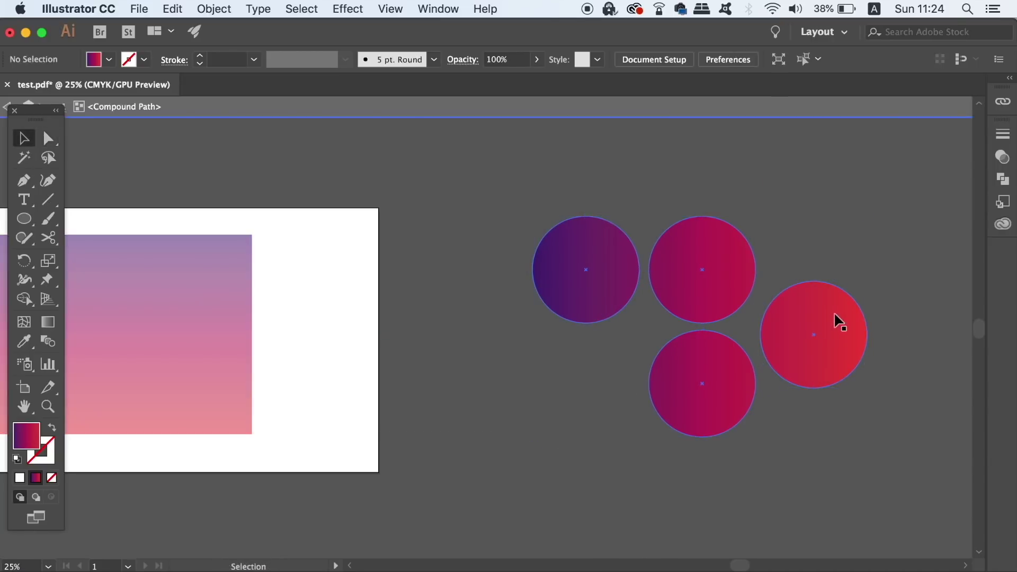
pyautogui.click(816, 324)
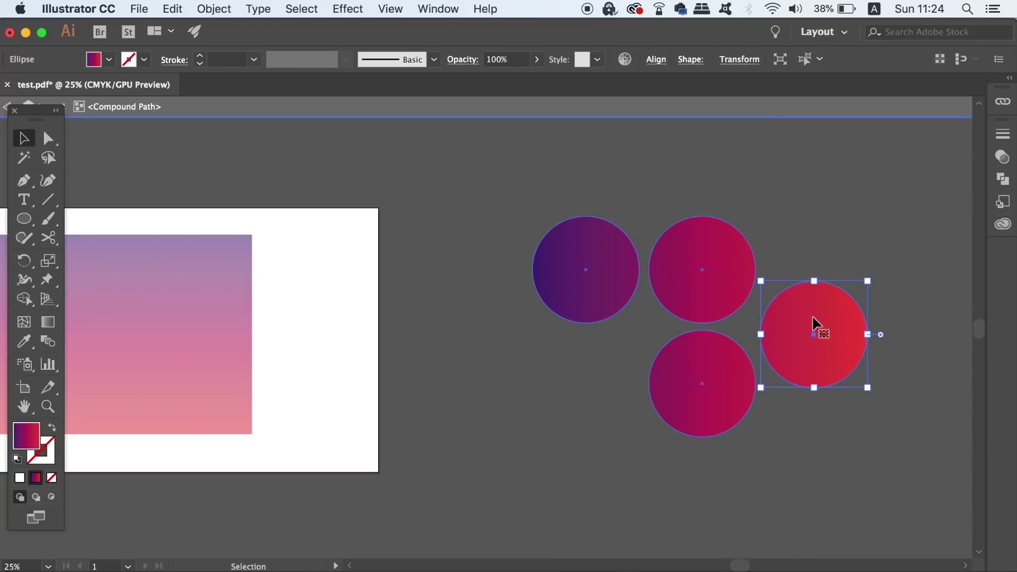
pyautogui.moveTo(867, 281); pyautogui.dragTo(776, 327)
pyautogui.click(609, 288)
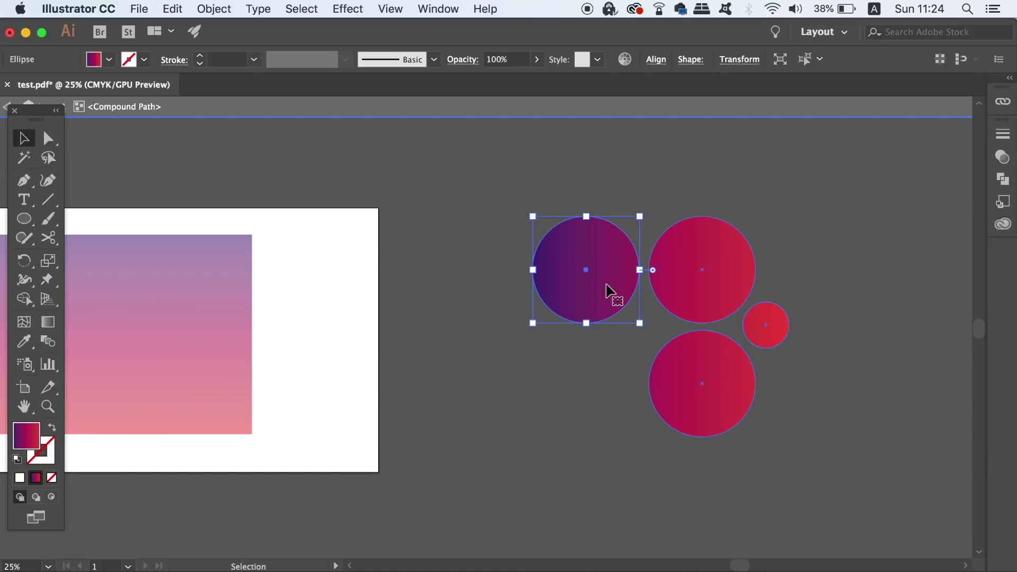
pyautogui.moveTo(536, 214); pyautogui.dragTo(623, 320)
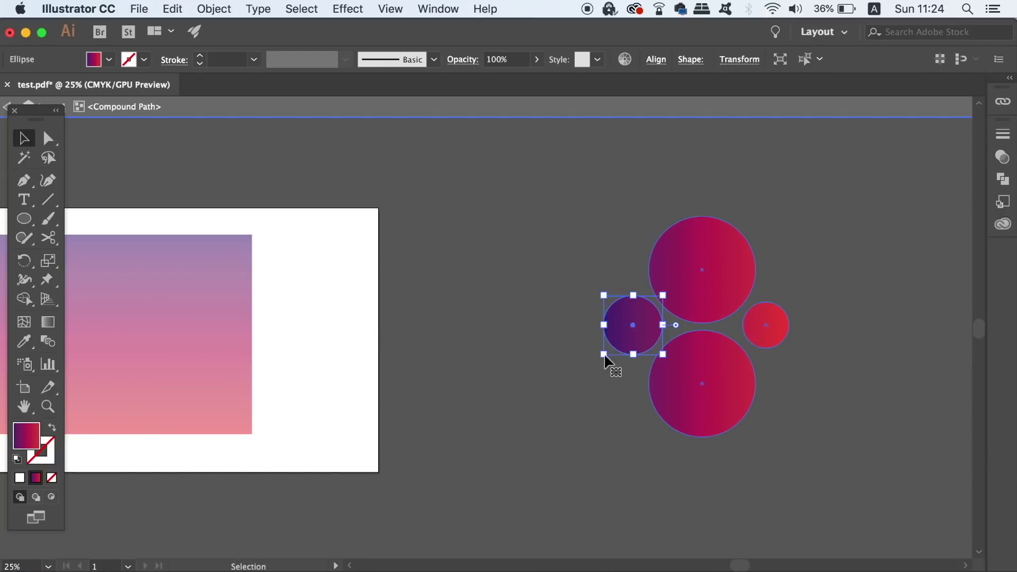
pyautogui.click(581, 399)
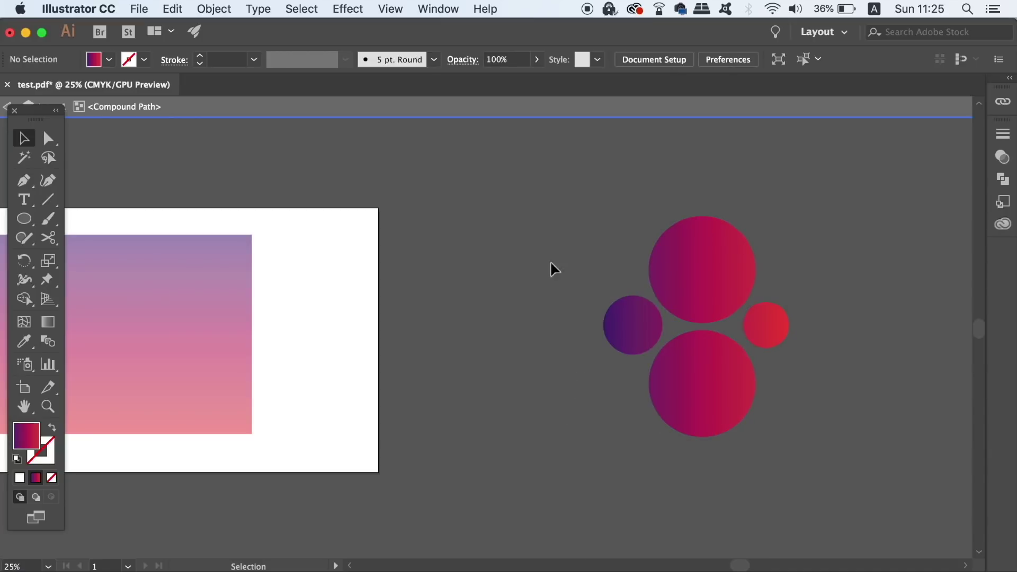
pyautogui.click(554, 114)
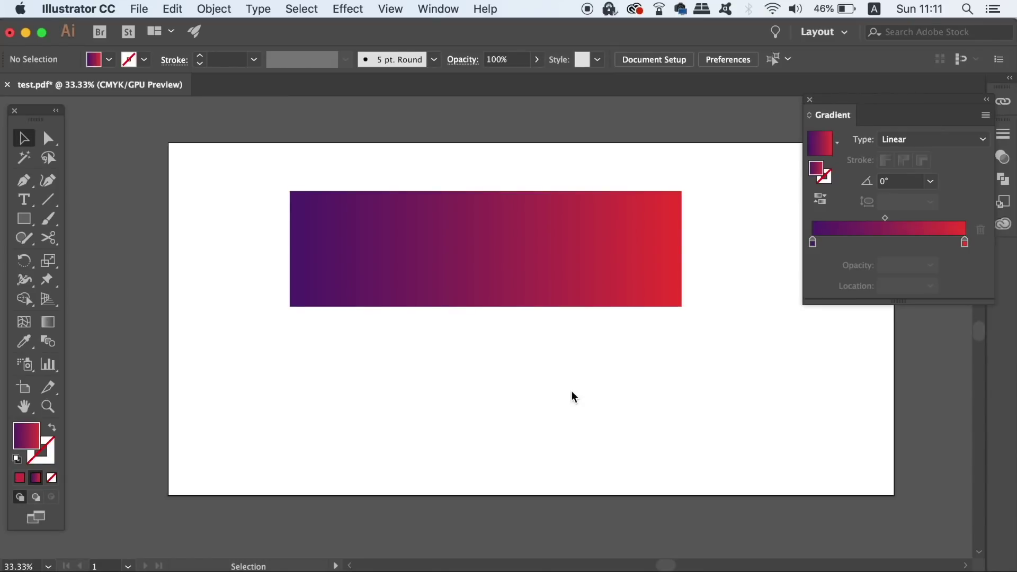
# Select the gradient rectangle and add two colour stops to its gradient, one near 72%
pyautogui.click(609, 278)
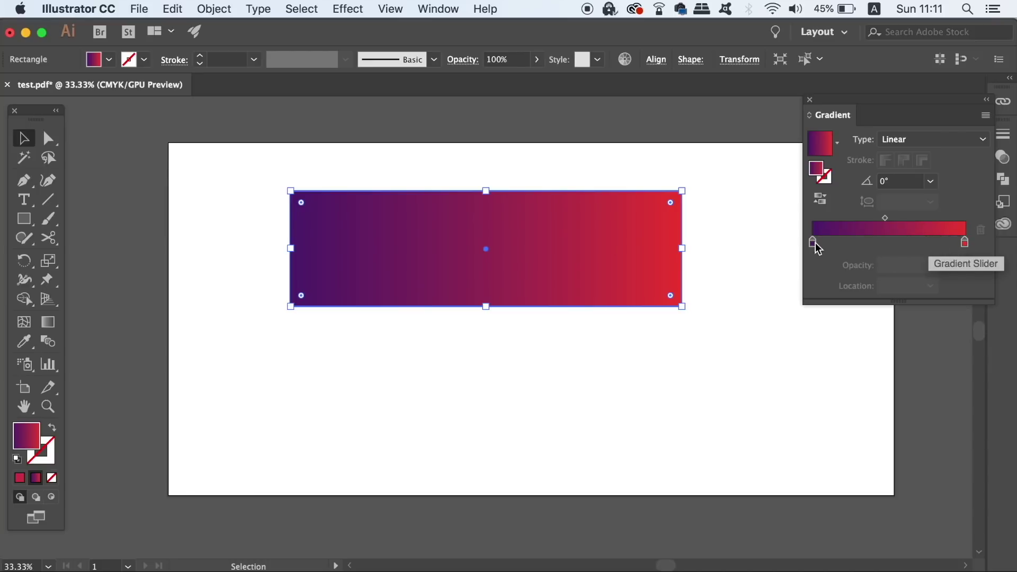
pyautogui.click(873, 243)
pyautogui.click(921, 243)
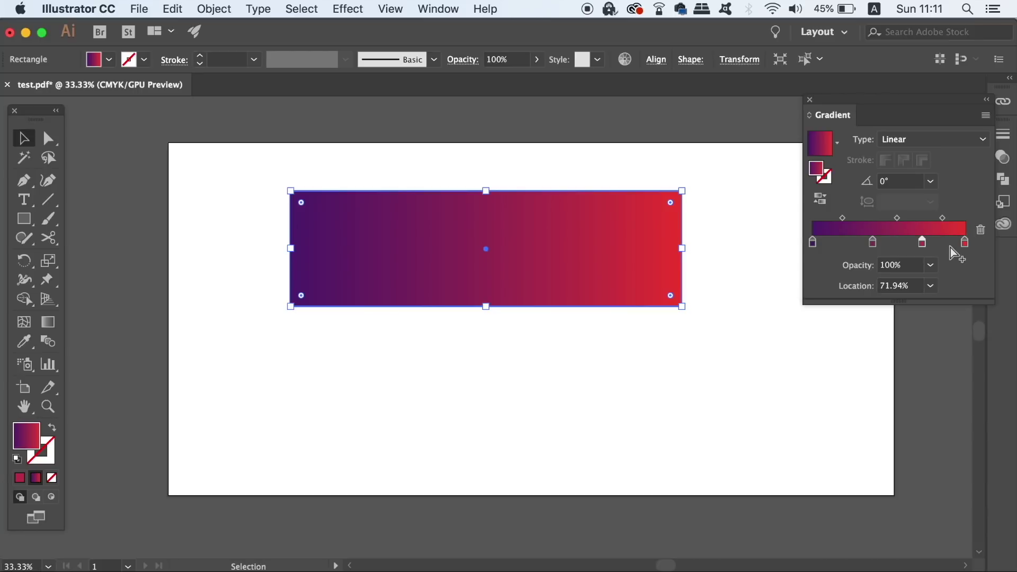
# Undo both added colour stops and view the gradient at 100% zoom
pyautogui.press('super+z')
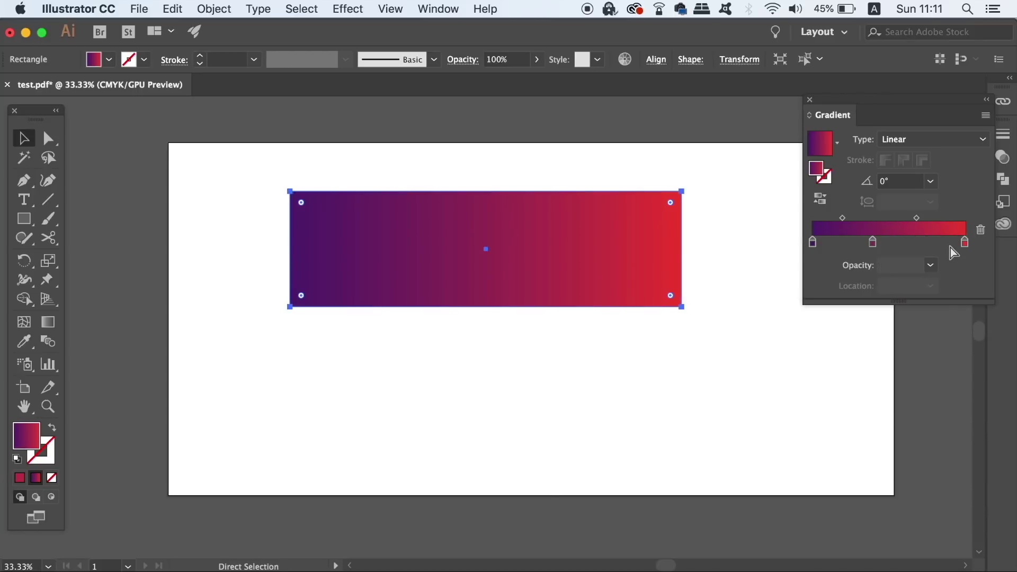
pyautogui.press('super+z')
pyautogui.press('super+1')
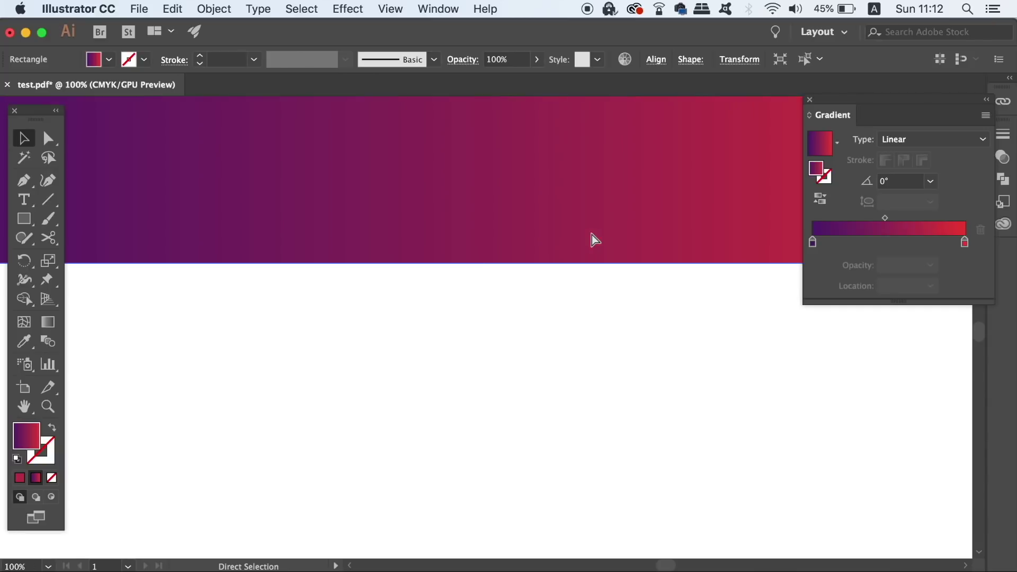
pyautogui.press('h')
pyautogui.moveTo(359, 250); pyautogui.dragTo(606, 454)
# Pan across the gradient to check banding, then zoom back out to 33.33% and deselect
pyautogui.press('v')
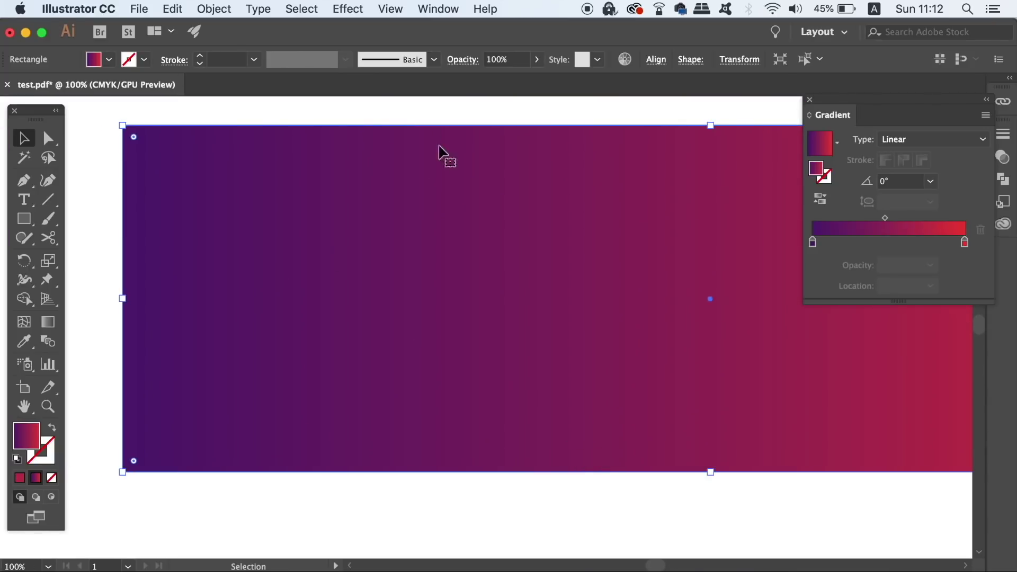
pyautogui.press('h')
pyautogui.moveTo(638, 374); pyautogui.dragTo(324, 371)
pyautogui.moveTo(649, 348); pyautogui.dragTo(418, 348)
pyautogui.press('v')
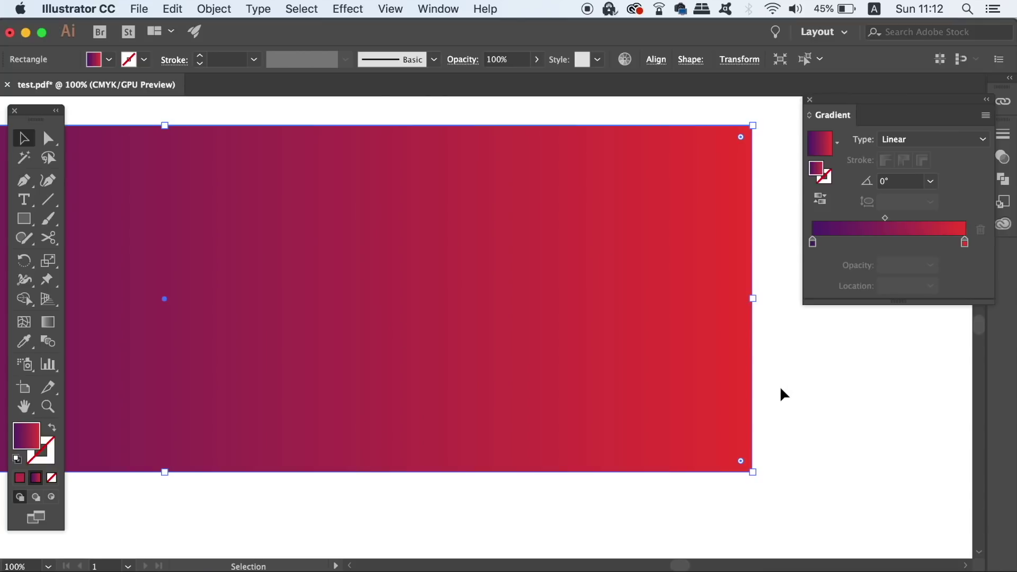
pyautogui.press('super+0')
pyautogui.press('h')
pyautogui.moveTo(591, 382); pyautogui.dragTo(638, 314)
pyautogui.press('v')
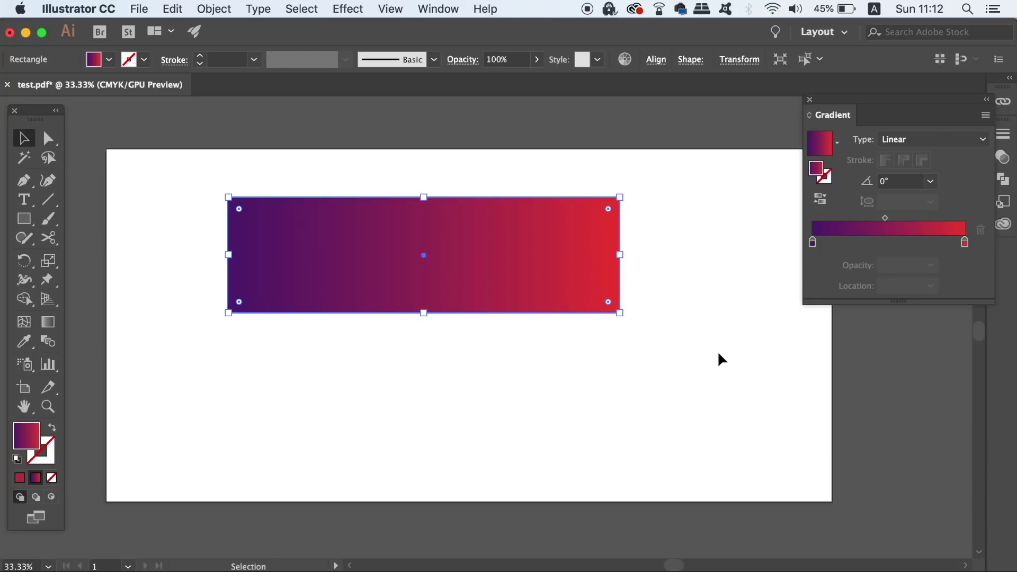
pyautogui.click(719, 353)
# Paste a second eleven-stop gradient rectangle and move its second colour stop to 12%
pyautogui.press('super+v')
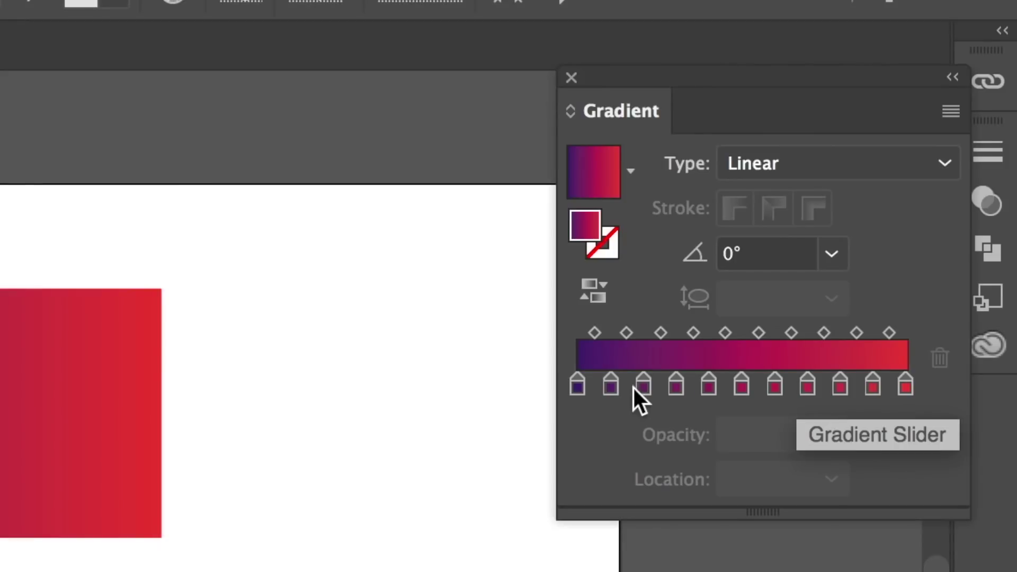
pyautogui.click(611, 390)
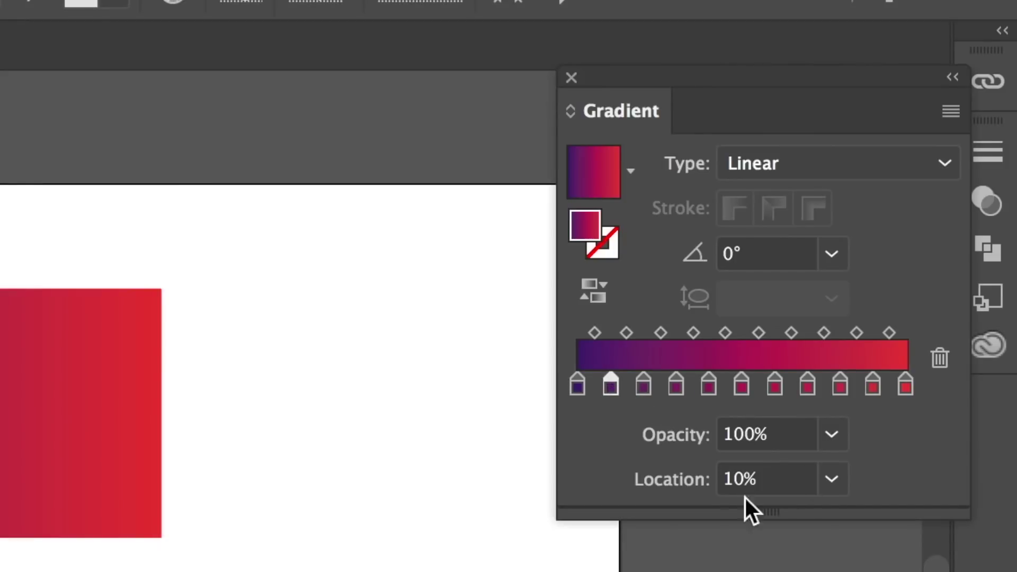
pyautogui.click(760, 486)
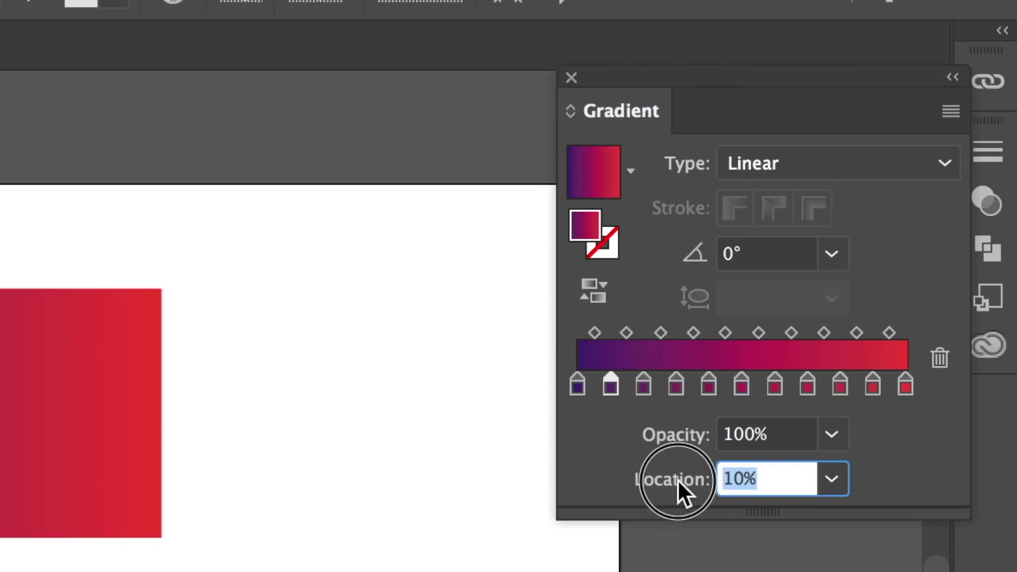
pyautogui.write('12')
pyautogui.press('Return')
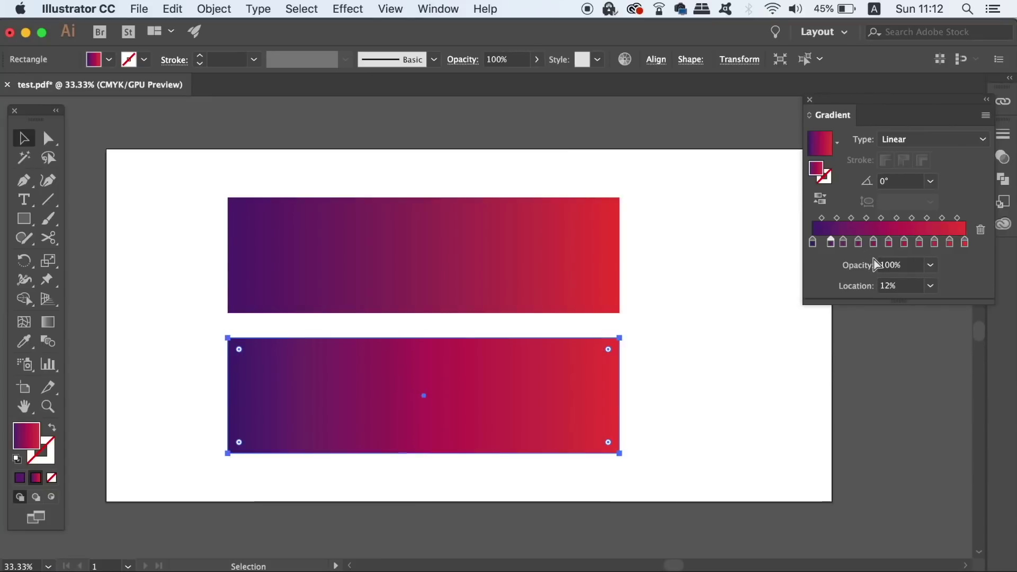
pyautogui.click(845, 255)
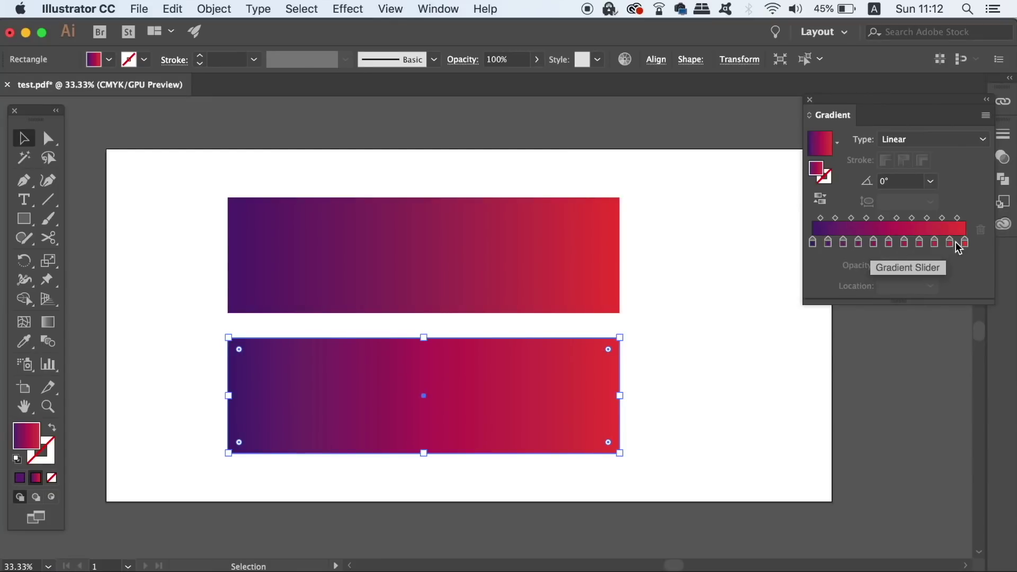
# Deselect, then zoom in and pan to compare the two rectangles' gradients for banding
pyautogui.click(666, 347)
pyautogui.press('super+equal')
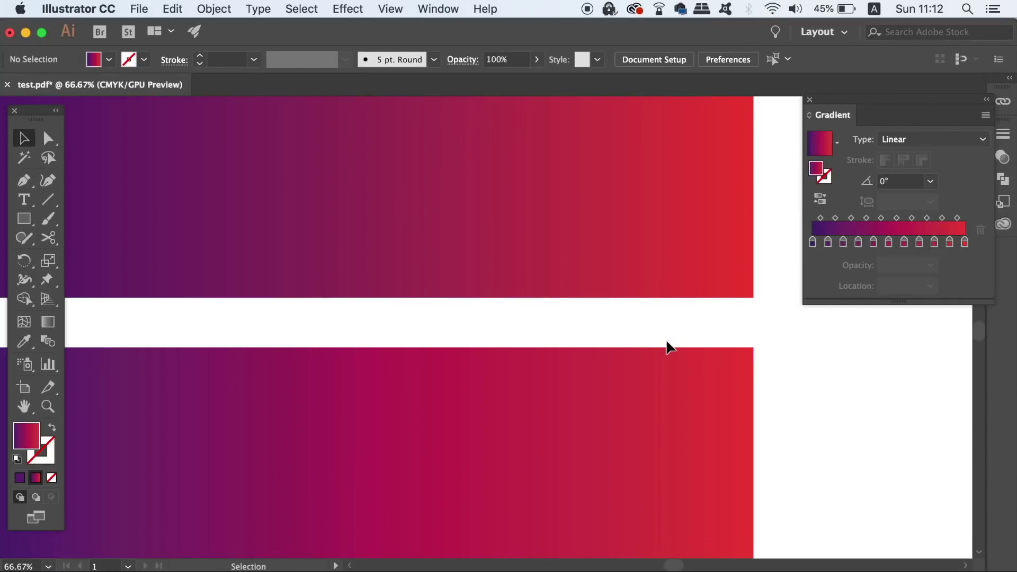
pyautogui.moveTo(749, 397); pyautogui.dragTo(726, 265)
pyautogui.moveTo(670, 453); pyautogui.dragTo(853, 470)
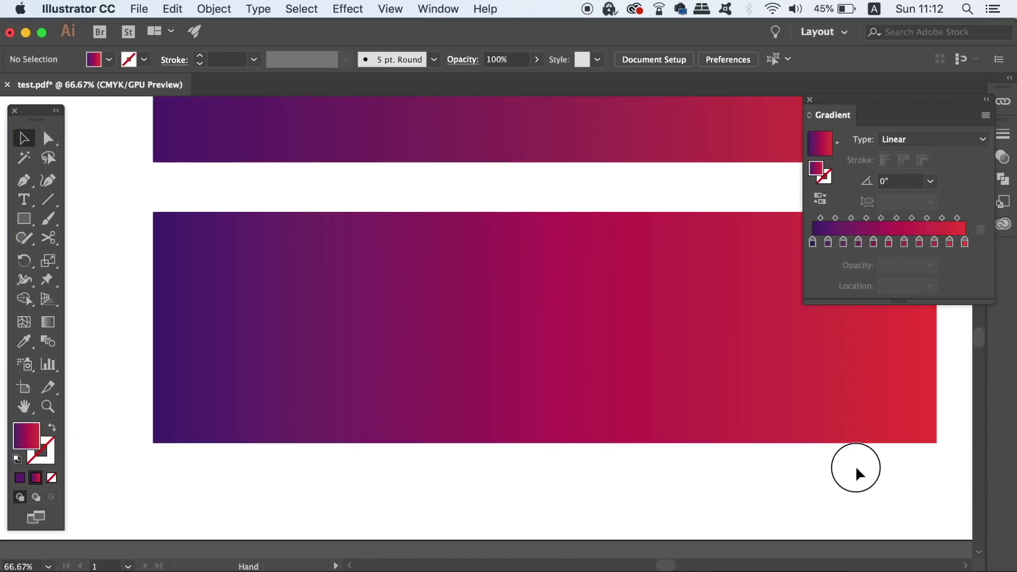
pyautogui.moveTo(681, 440); pyautogui.dragTo(604, 527)
pyautogui.moveTo(565, 356); pyautogui.dragTo(520, 398)
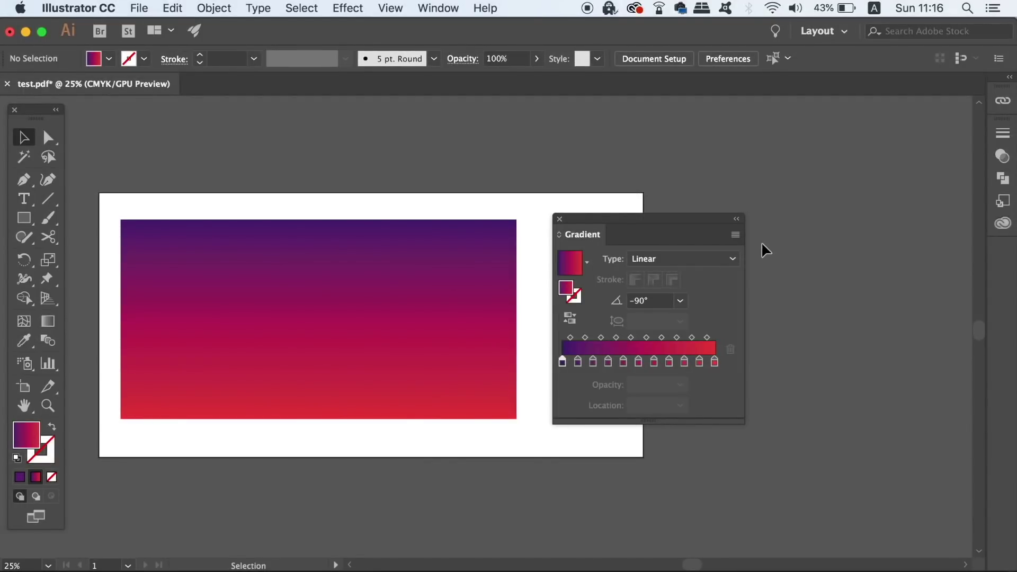
# Open the Swatches panel from the Window menu and dock it beside the Gradient panel
pyautogui.click(451, 7)
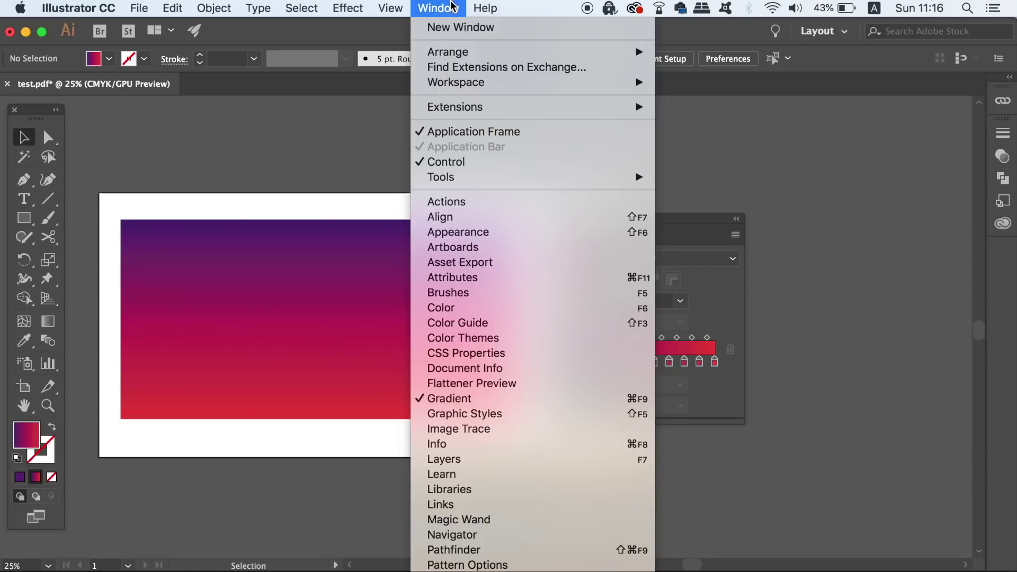
pyautogui.scroll(-5, 491, 456)
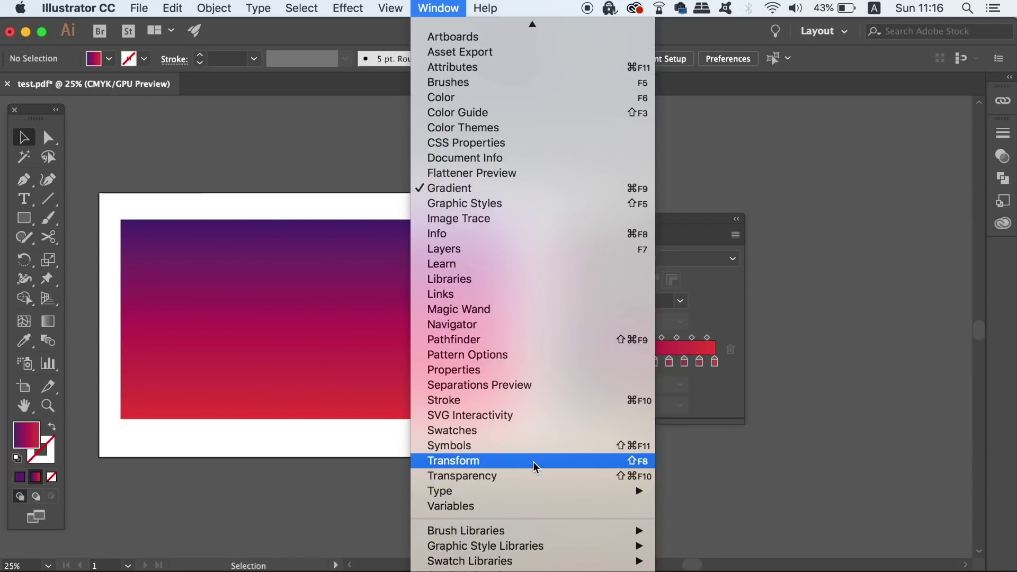
pyautogui.click(533, 433)
pyautogui.moveTo(837, 224); pyautogui.dragTo(823, 228)
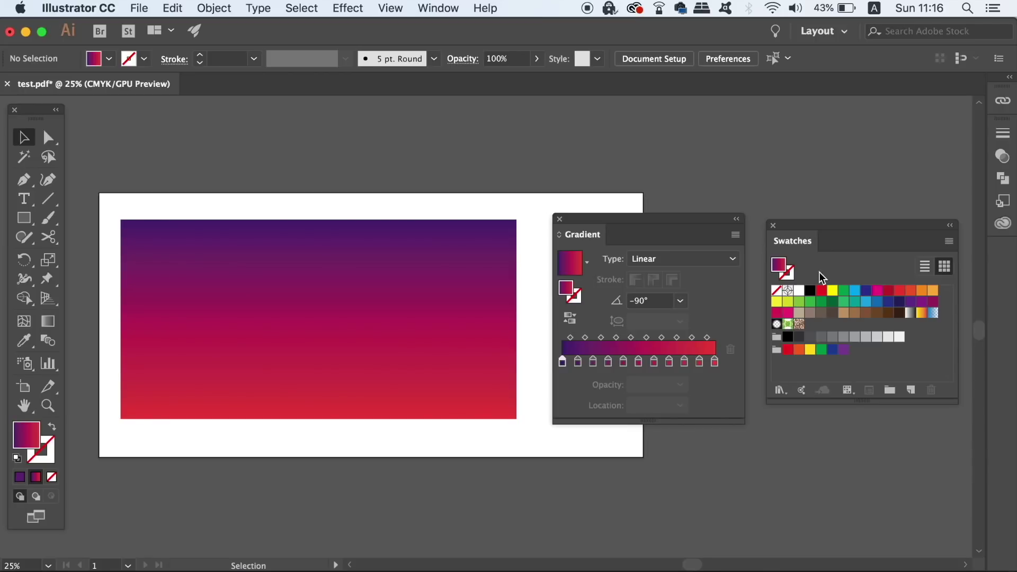
# Save the current gradient as a new swatch named 'vibrant warm gradient 1'
pyautogui.click(948, 242)
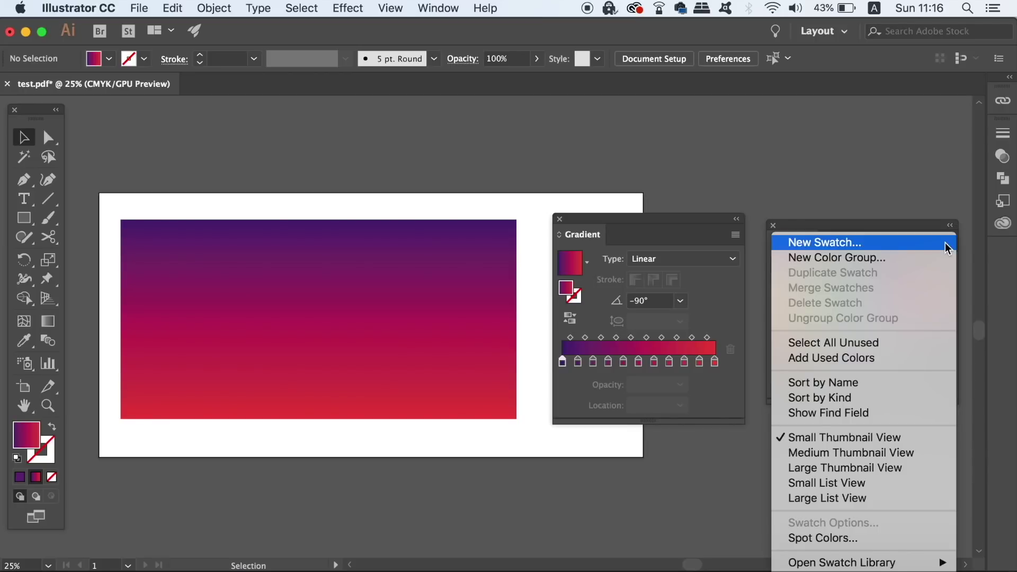
pyautogui.click(873, 246)
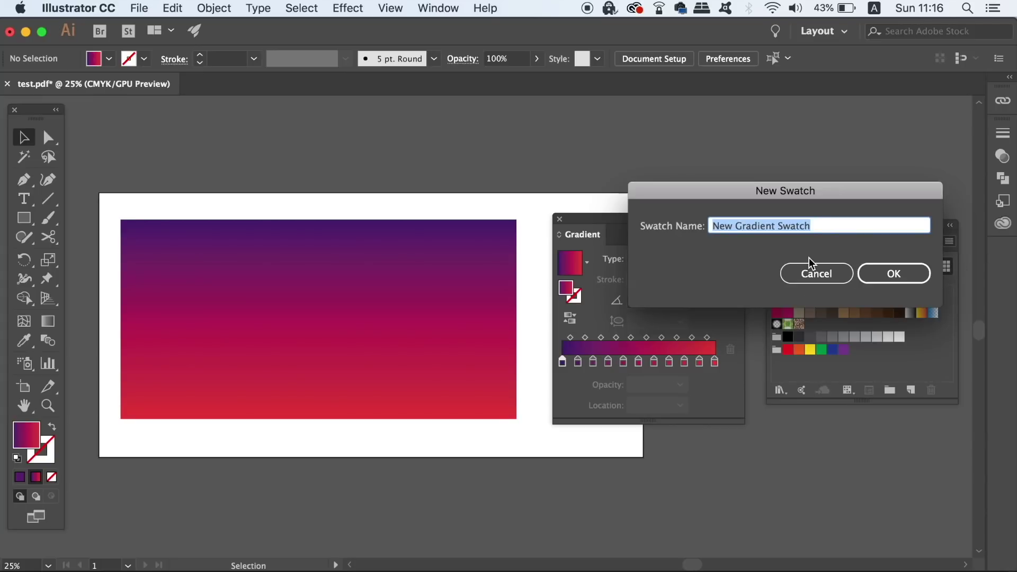
pyautogui.write('vibrant warm gr')
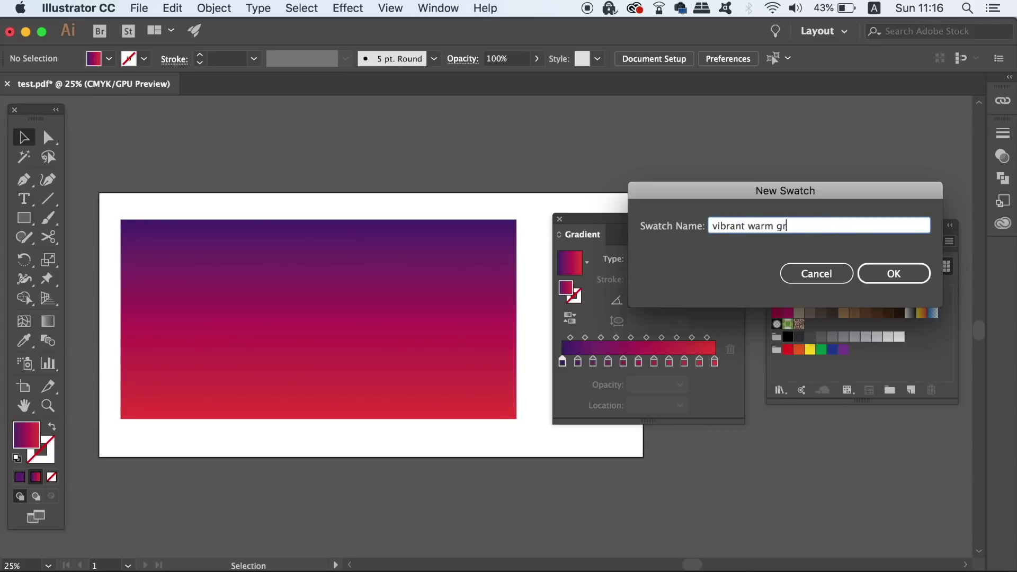
pyautogui.write('adient 1')
pyautogui.click(918, 274)
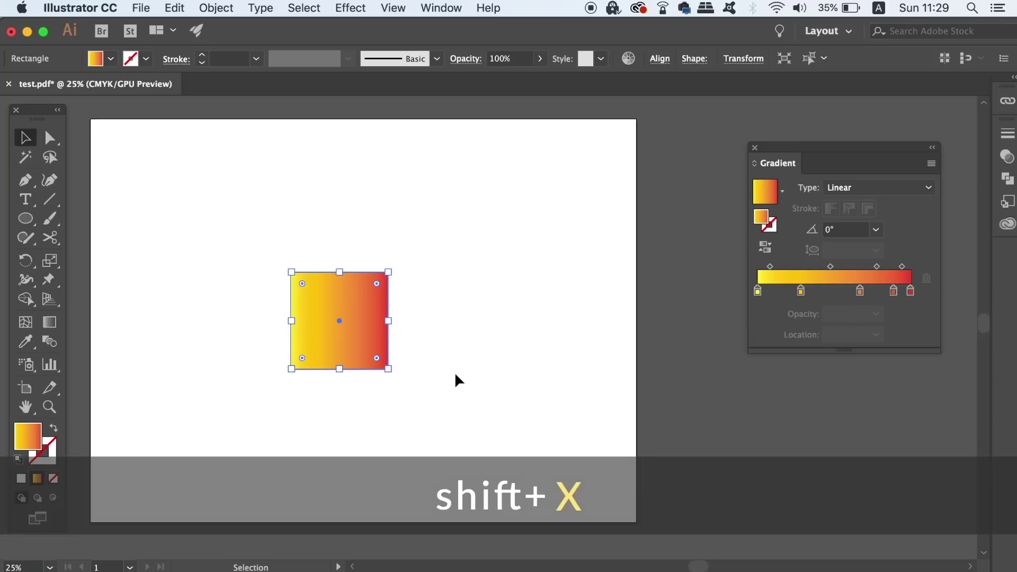
# Swap the square's fill and stroke with Shift+X so the gradient moves to the stroke
pyautogui.hotkey('shift', 'x')
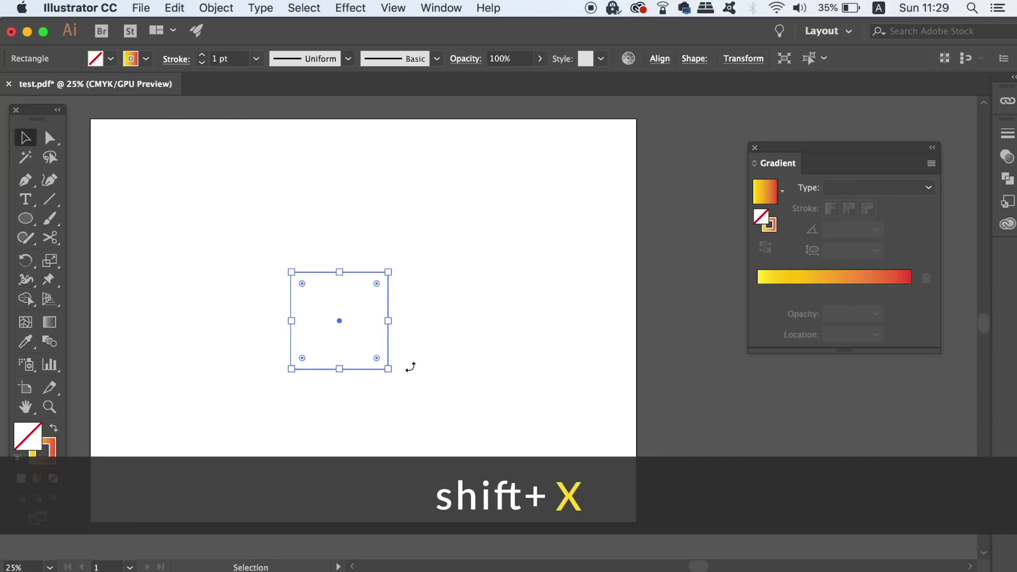
# Bring the stroke forward, zoom in on the square and set its stroke weight to 400 pt
pyautogui.click(51, 459)
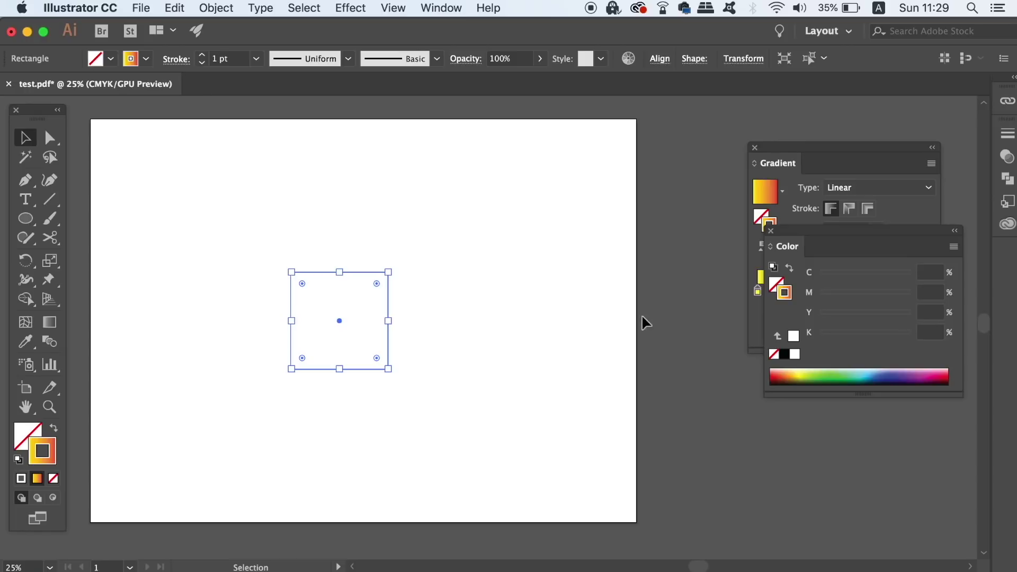
pyautogui.click(771, 232)
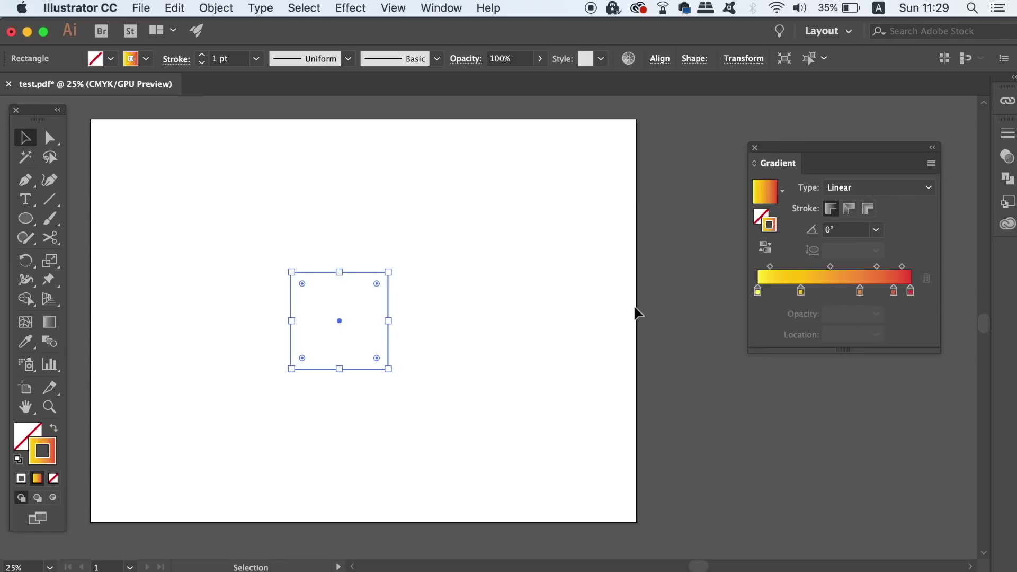
pyautogui.press('super+equal')
pyautogui.moveTo(529, 305); pyautogui.dragTo(676, 310)
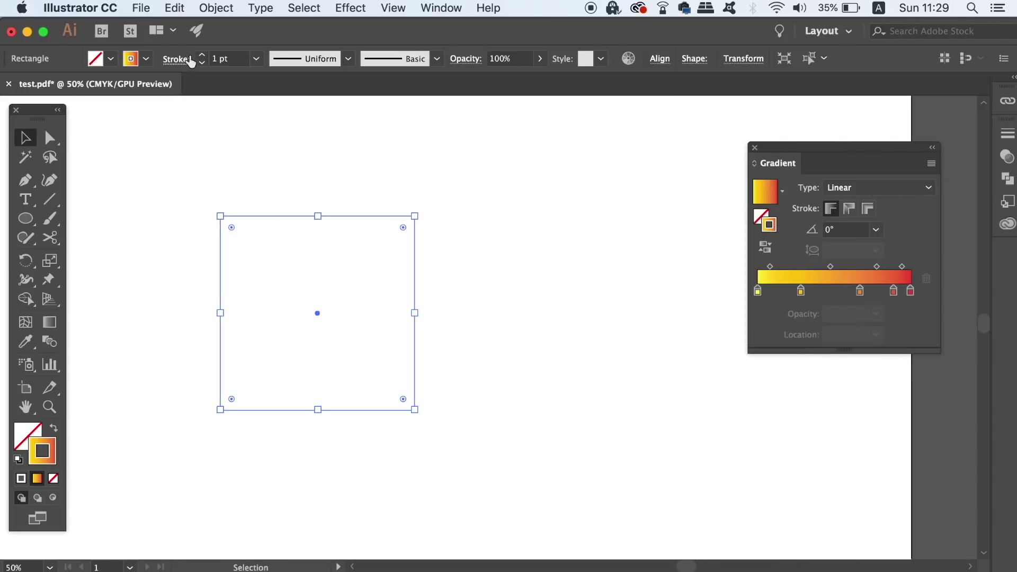
pyautogui.click(186, 63)
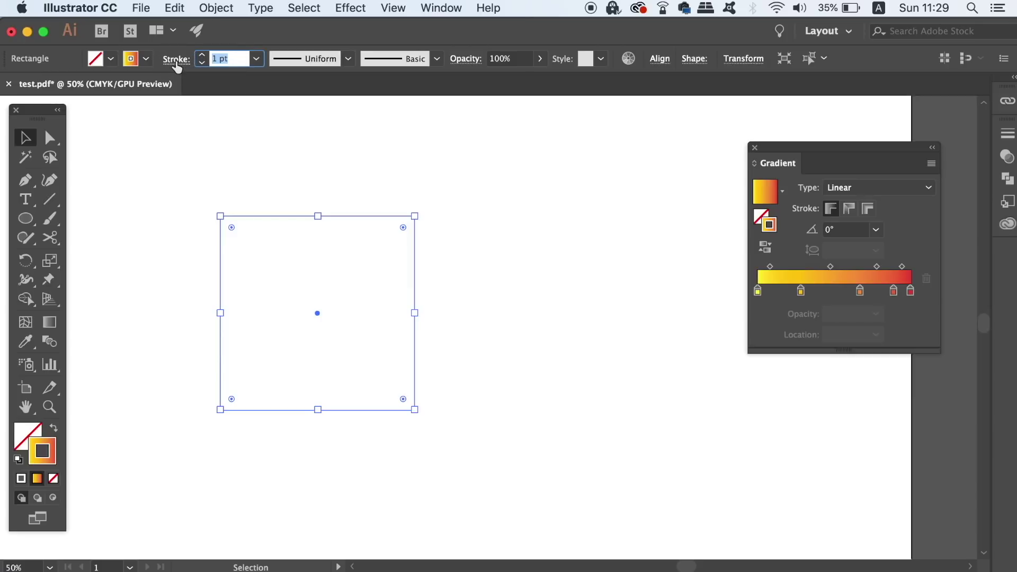
pyautogui.write('400')
pyautogui.click(441, 164)
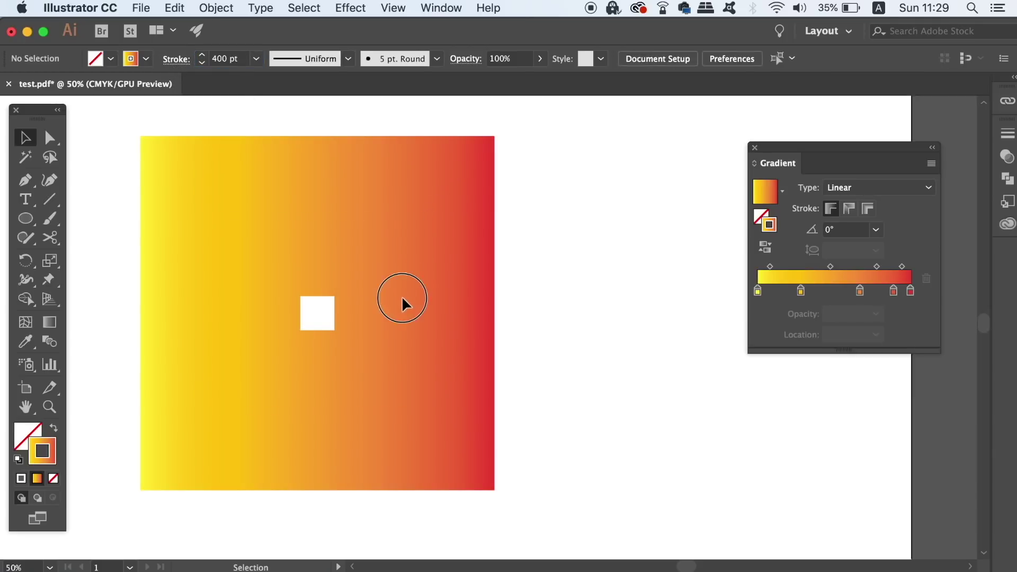
# Apply the gradient along the stroke and raise the weight to 480 pt to close the hole
pyautogui.click(413, 282)
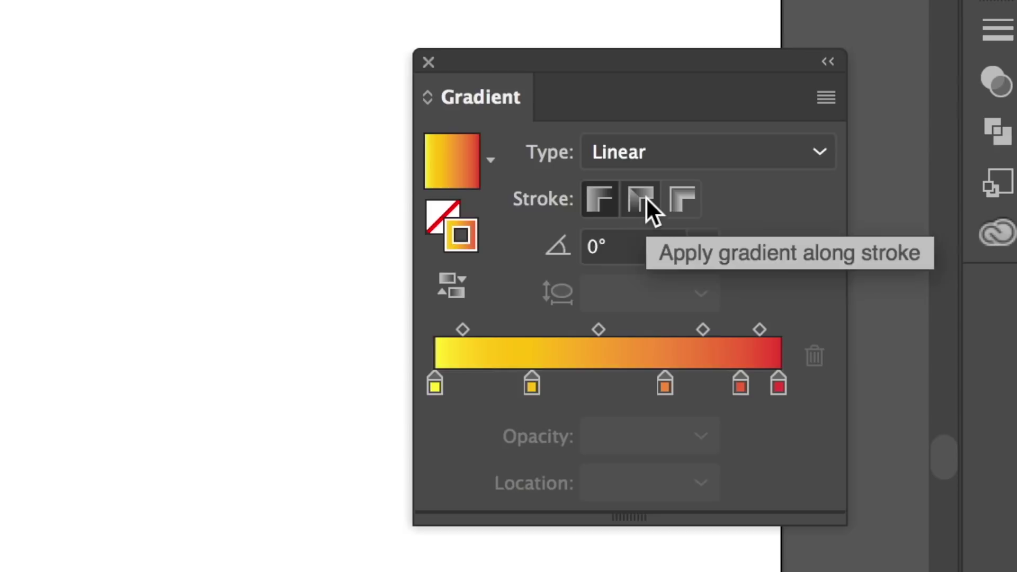
pyautogui.click(646, 201)
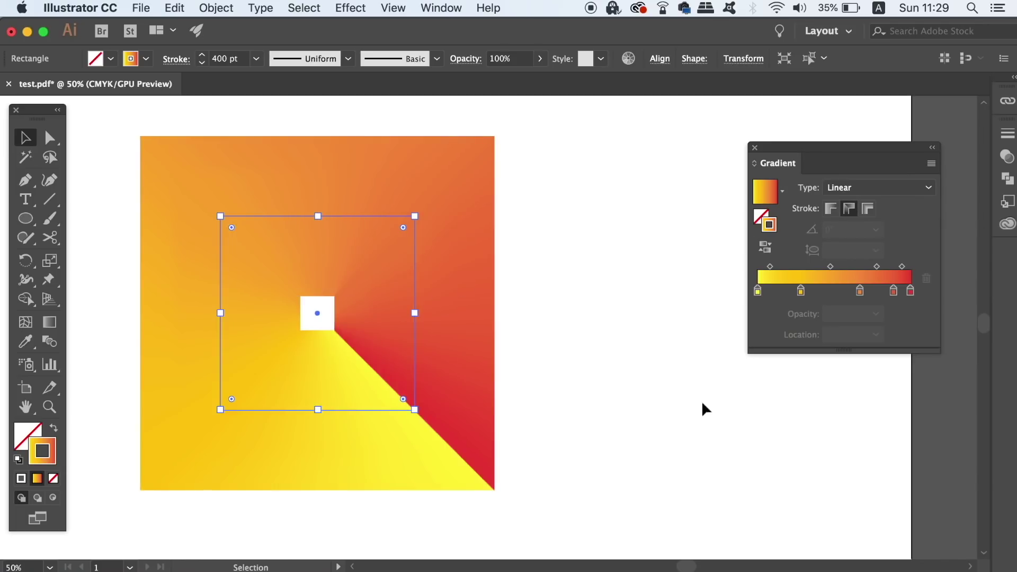
pyautogui.click(204, 56)
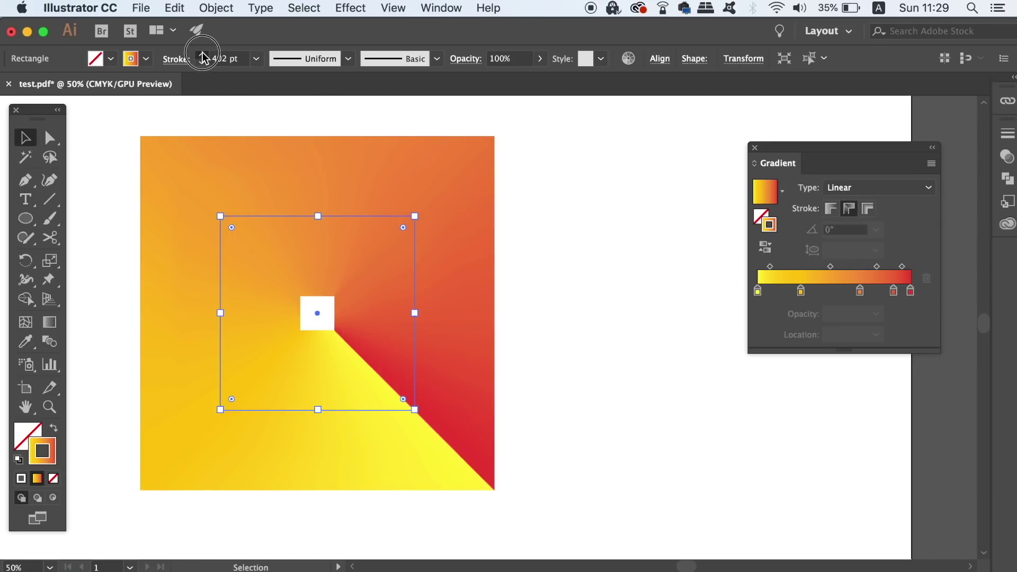
pyautogui.click(204, 59)
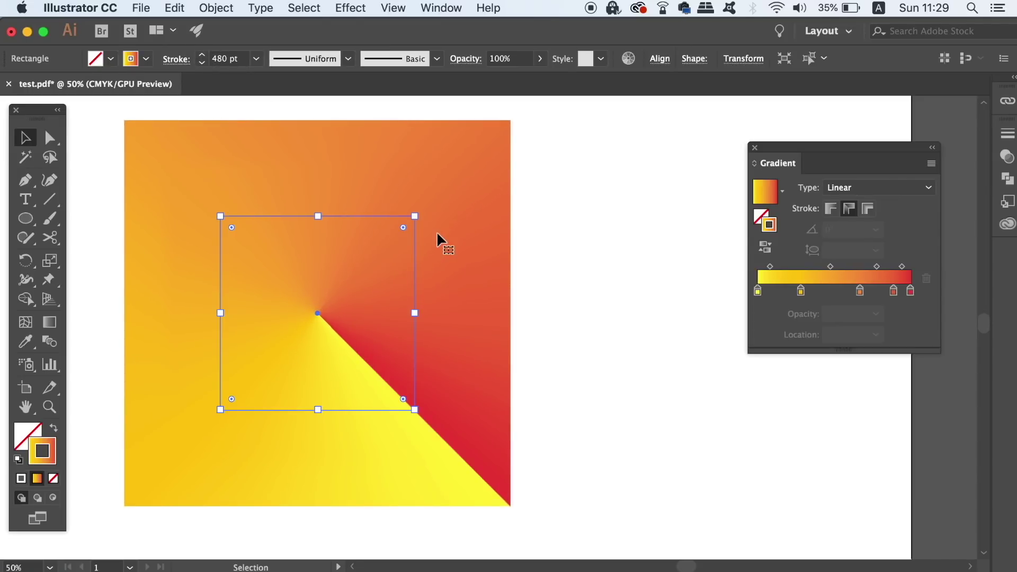
pyautogui.press('super+equal')
pyautogui.press('super+minus')
pyautogui.press('super+minus')
pyautogui.press('super+minus')
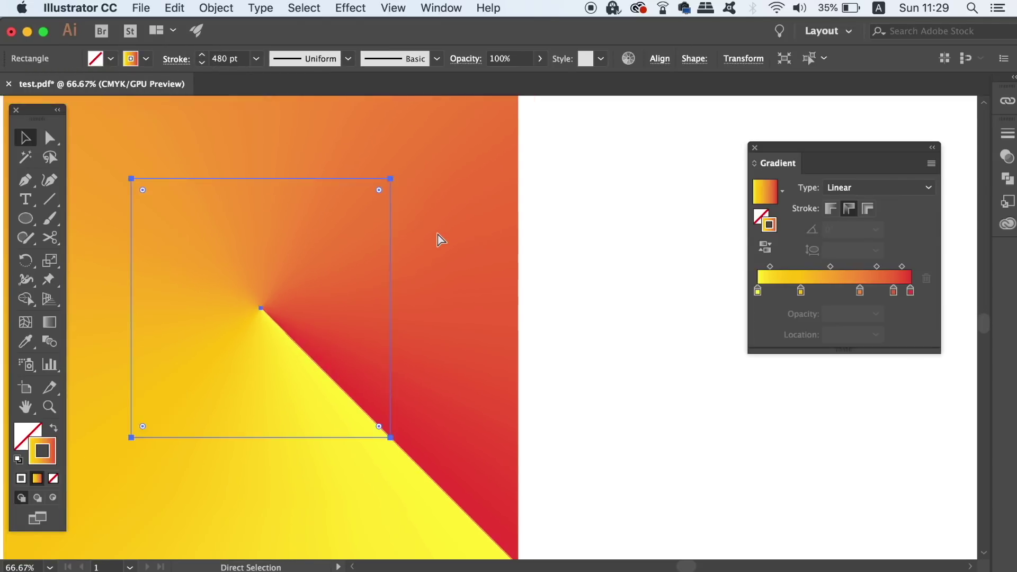
pyautogui.click(634, 275)
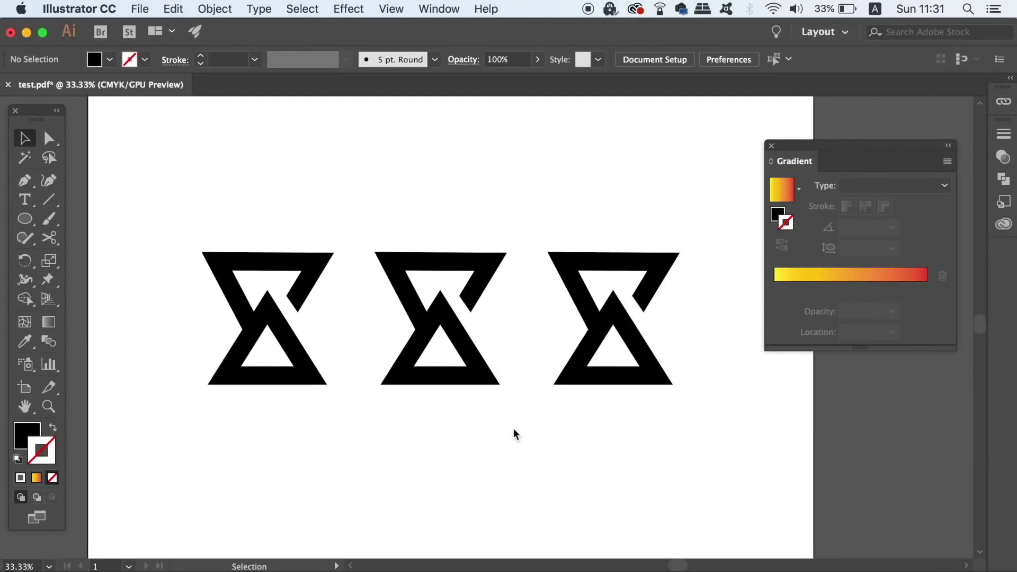
# Select all three hourglass shapes and fill them with the yellow-to-red gradient
pyautogui.press('x')
pyautogui.press('F6')
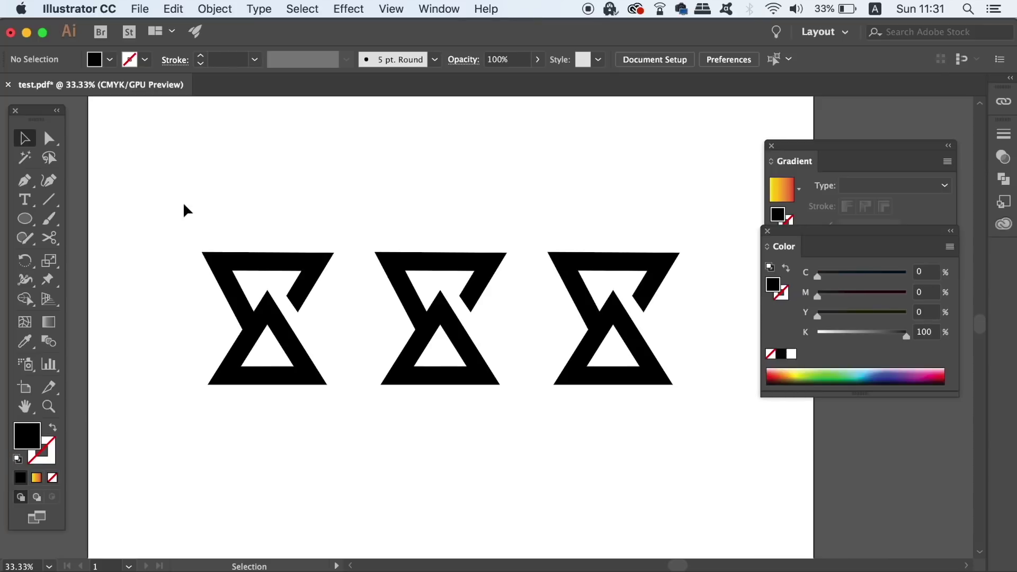
pyautogui.moveTo(183, 199); pyautogui.dragTo(677, 364)
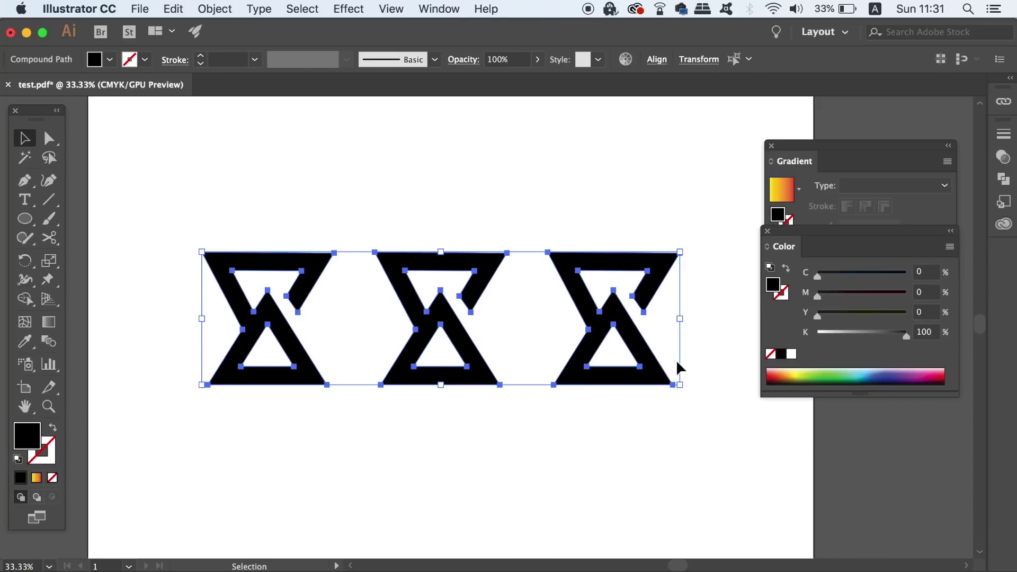
pyautogui.click(36, 479)
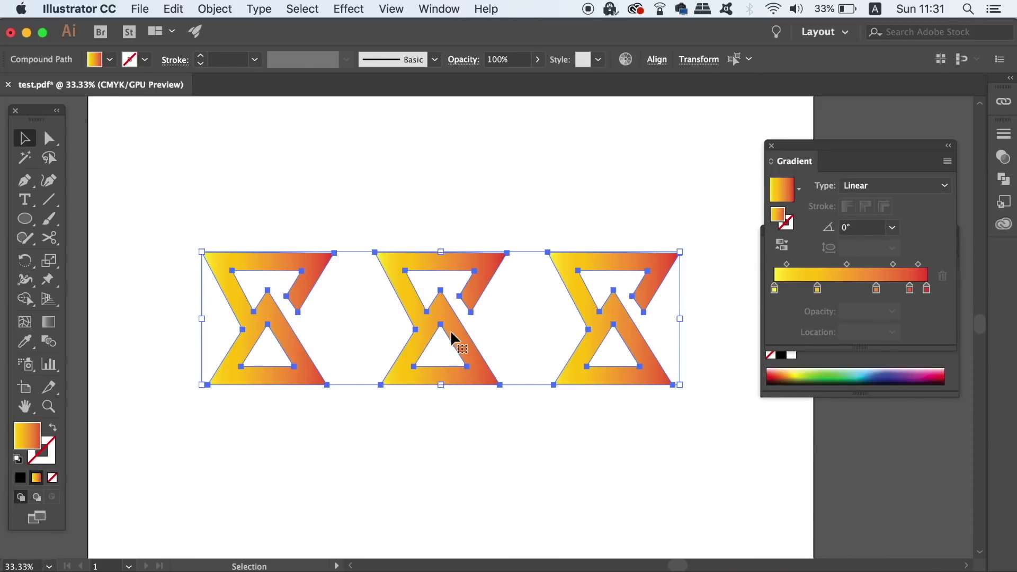
# Drag one gradient across all three shapes at 42.6°, yellow lower left to red upper right
pyautogui.press('g')
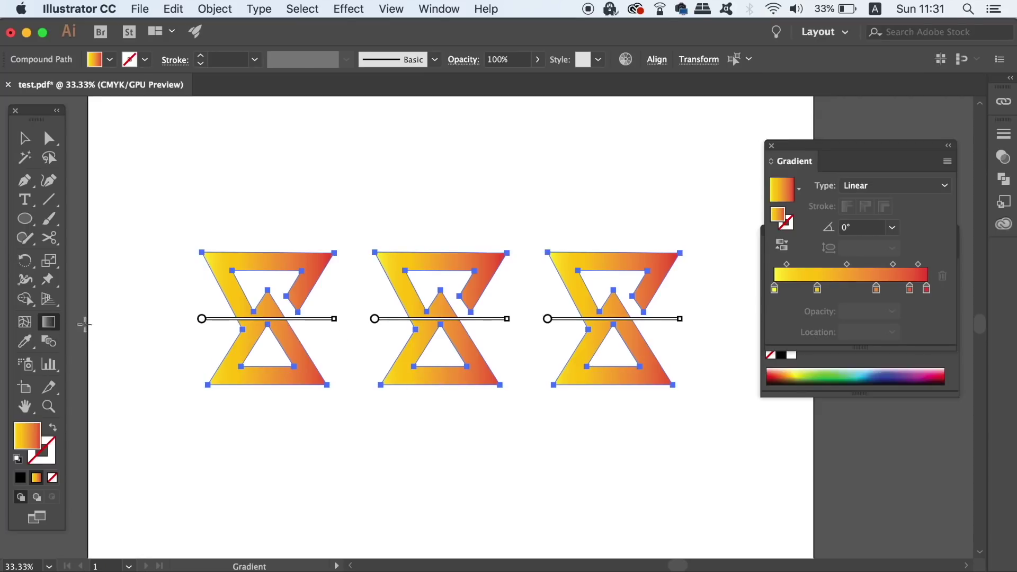
pyautogui.moveTo(194, 247); pyautogui.dragTo(691, 390)
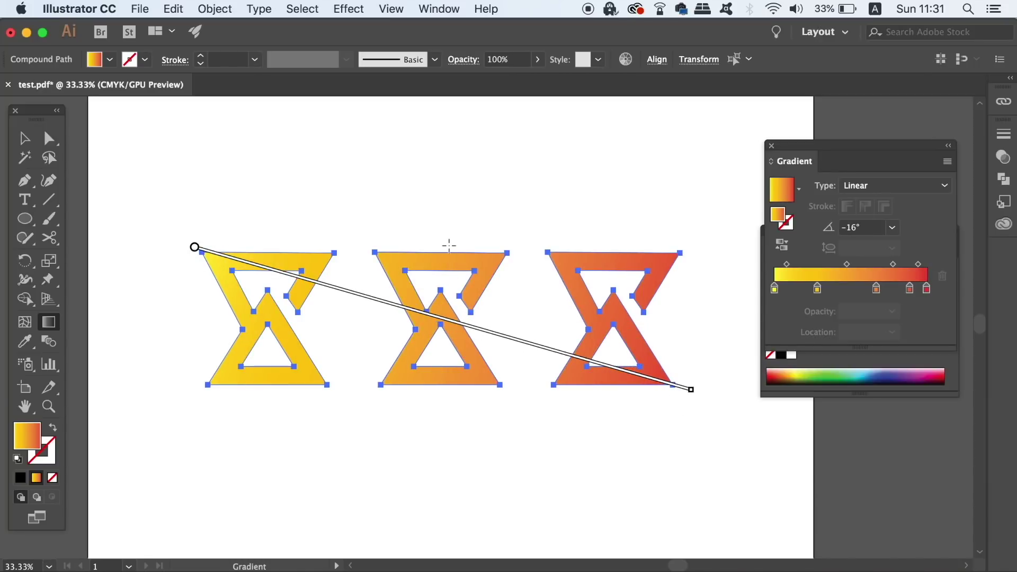
pyautogui.moveTo(449, 246); pyautogui.dragTo(448, 394)
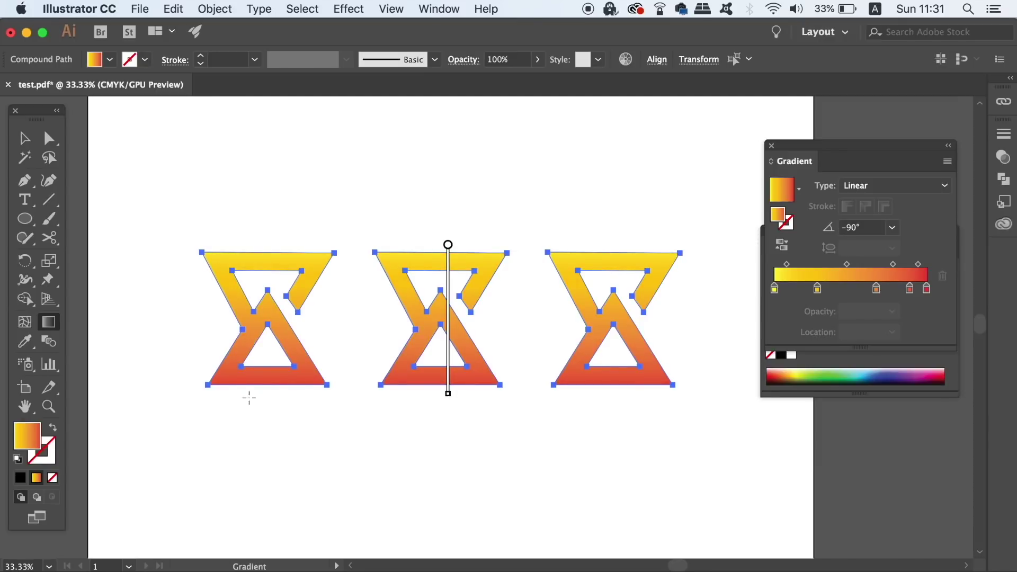
pyautogui.moveTo(244, 411); pyautogui.dragTo(470, 205)
pyautogui.press('v')
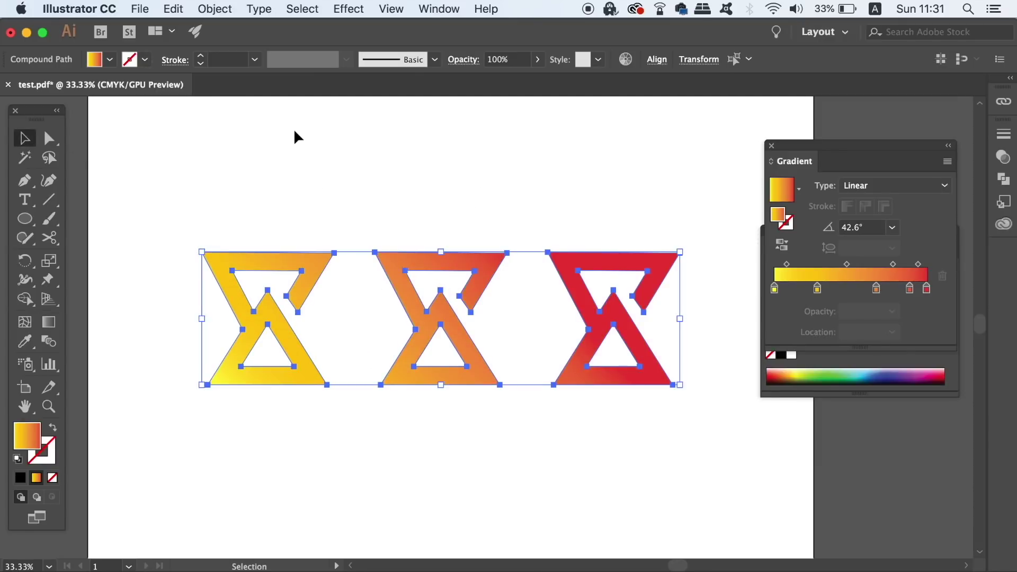